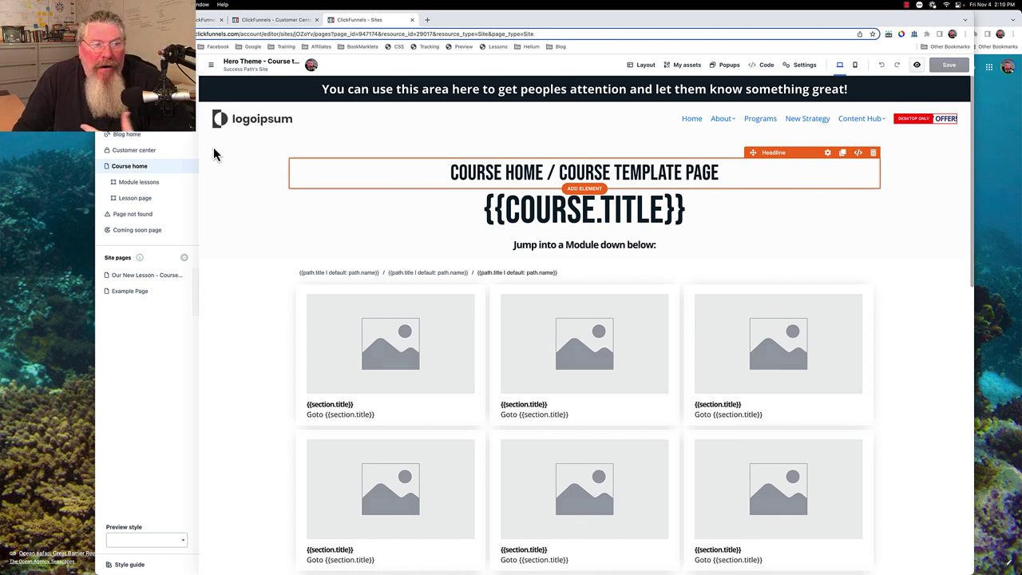
# Step: Open the Lesson page template under Course home and review its layout down to the footer
pyautogui.click(140, 199)
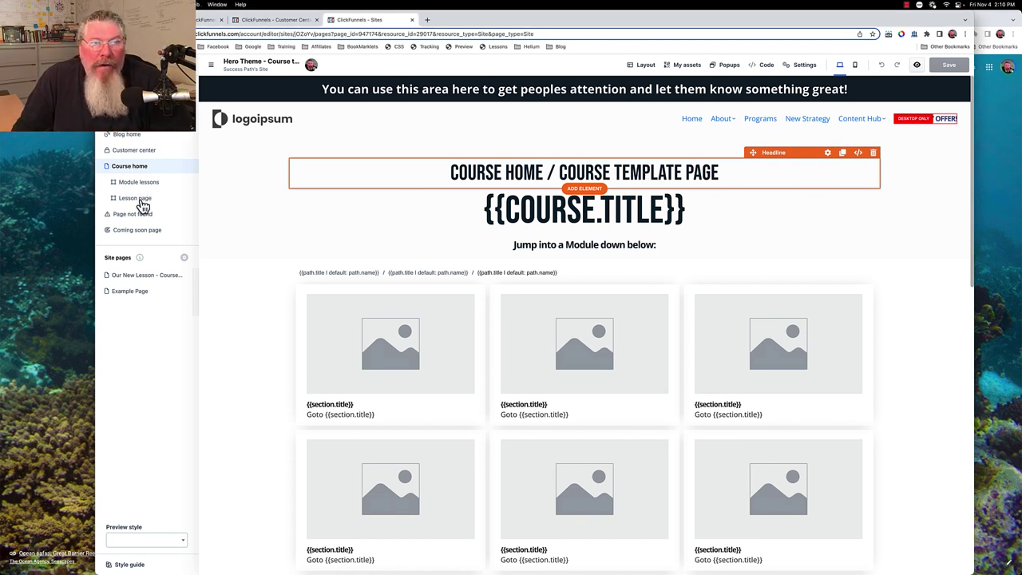
pyautogui.click(142, 201)
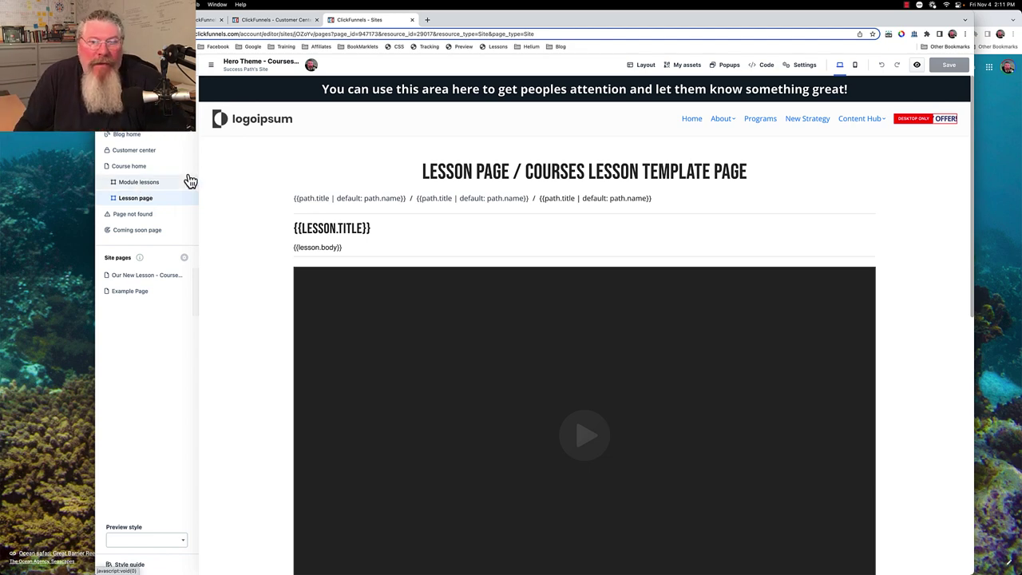
pyautogui.scroll(-6, 252, 314)
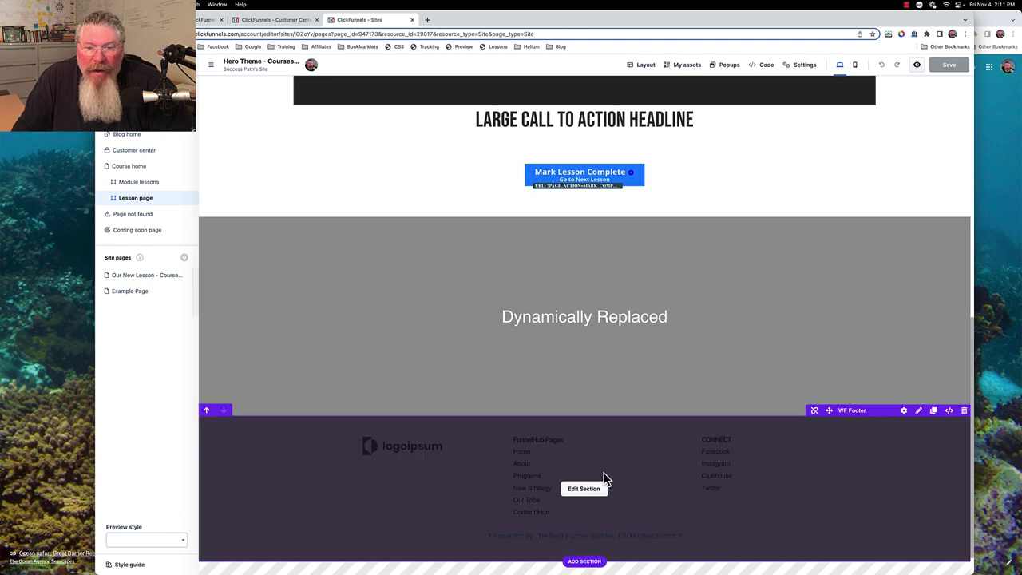
pyautogui.scroll(6, 572, 360)
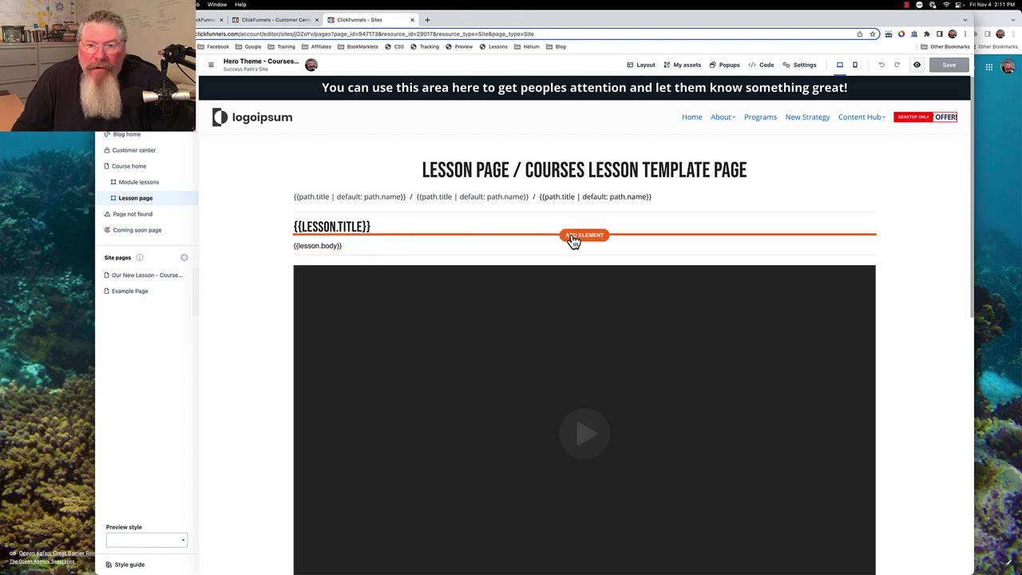
# Step: Add a Name element from the Course Lessons elements directly below the existing lesson title
pyautogui.click(574, 240)
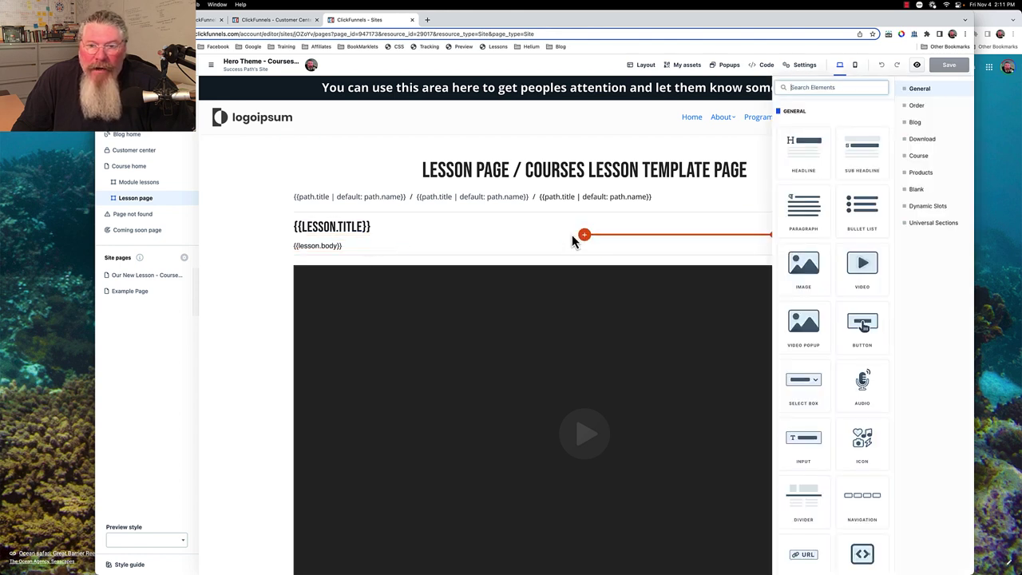
pyautogui.click(918, 158)
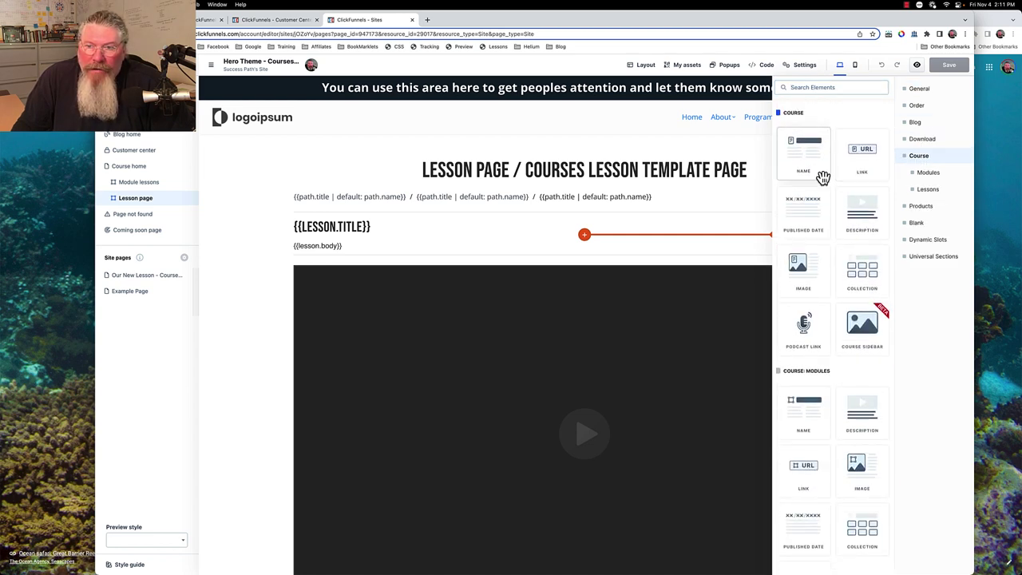
pyautogui.scroll(-3, 846, 177)
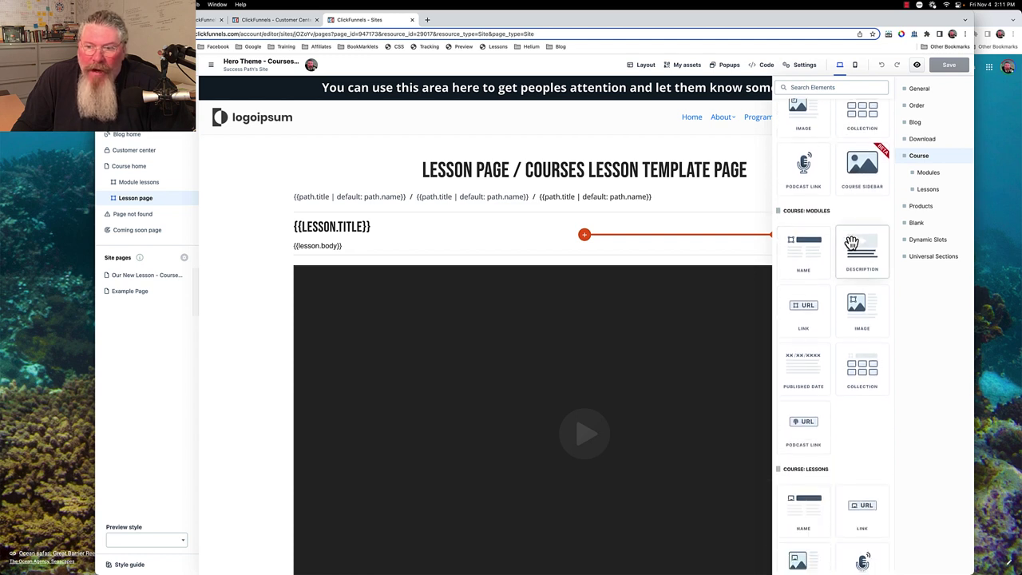
pyautogui.scroll(-2, 853, 241)
pyautogui.scroll(-3, 853, 241)
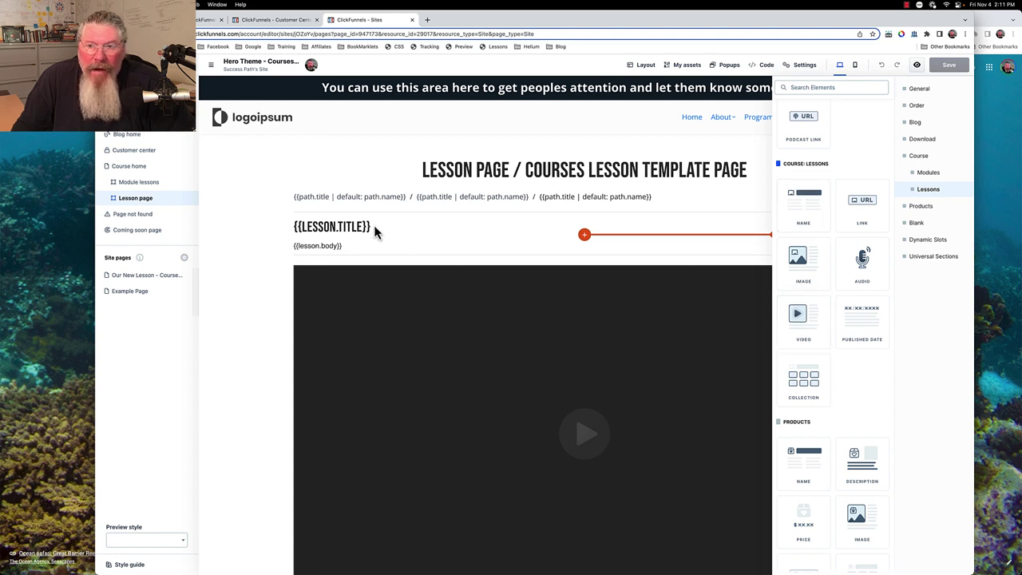
pyautogui.click(805, 205)
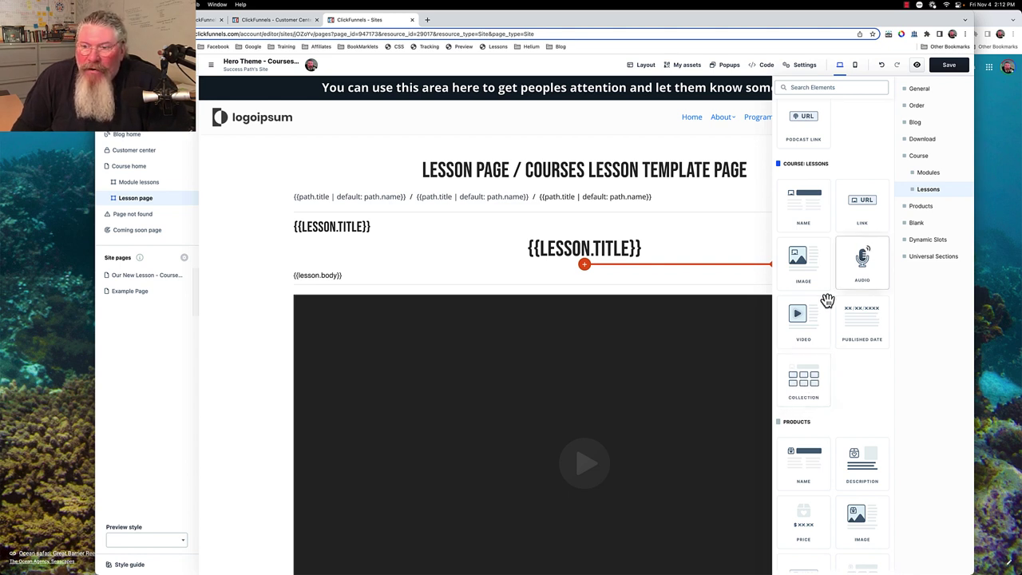
# Step: Inspect the settings of the lesson body element, then close them
pyautogui.click(674, 366)
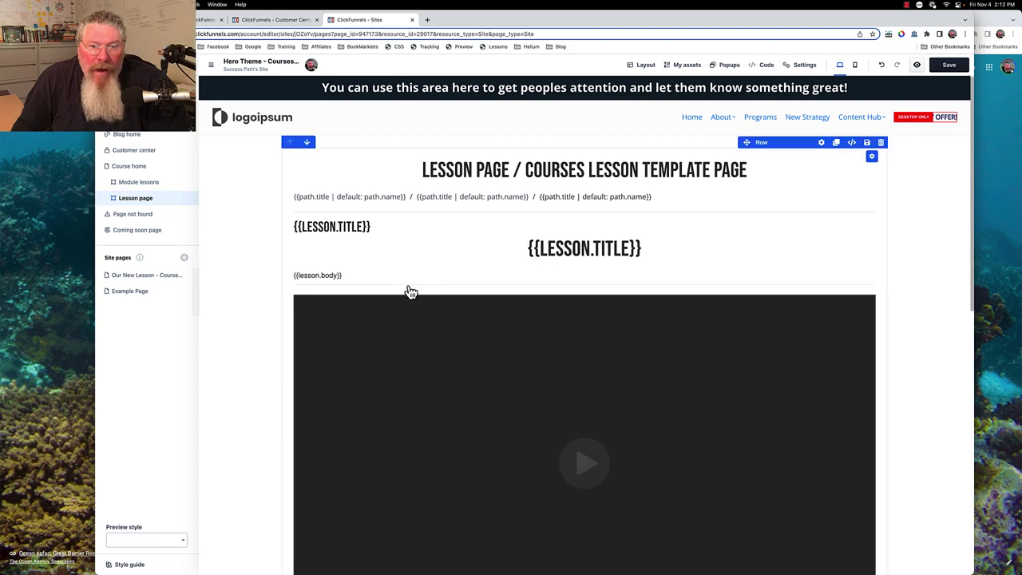
pyautogui.click(348, 280)
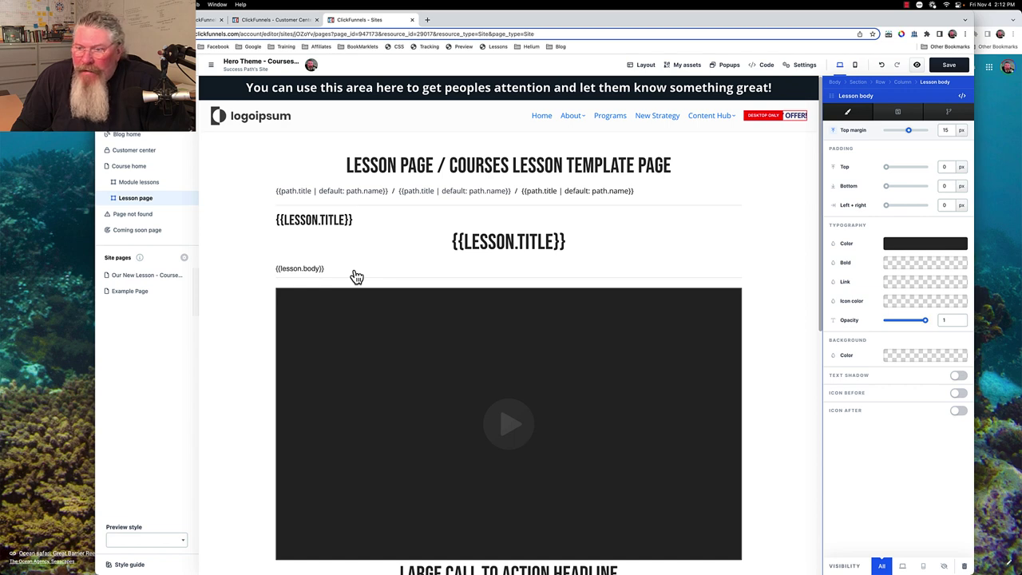
pyautogui.click(356, 276)
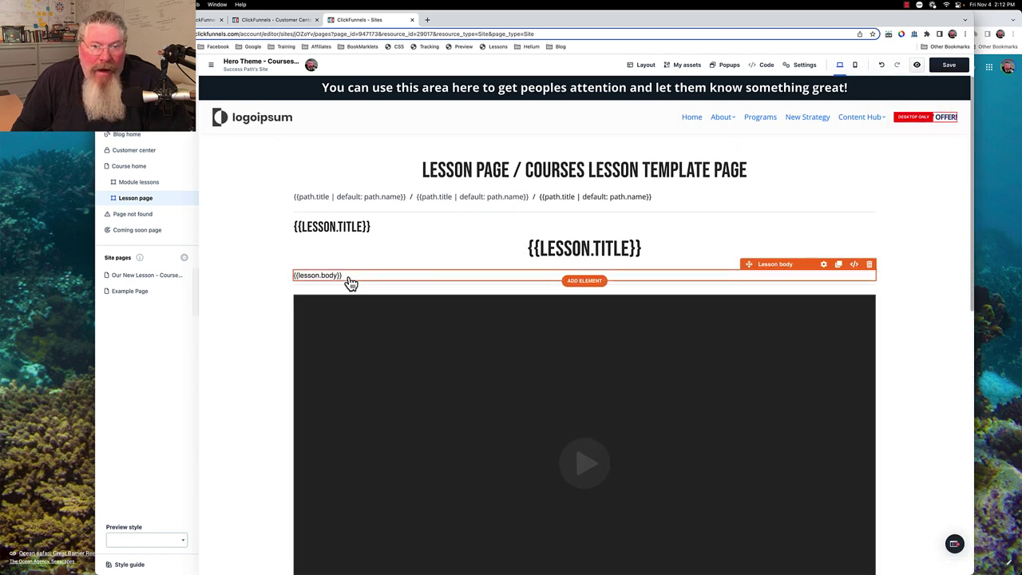
# Step: Search the elements for "body" and try to place the Content Body dynamic slot below the lesson body
pyautogui.click(584, 281)
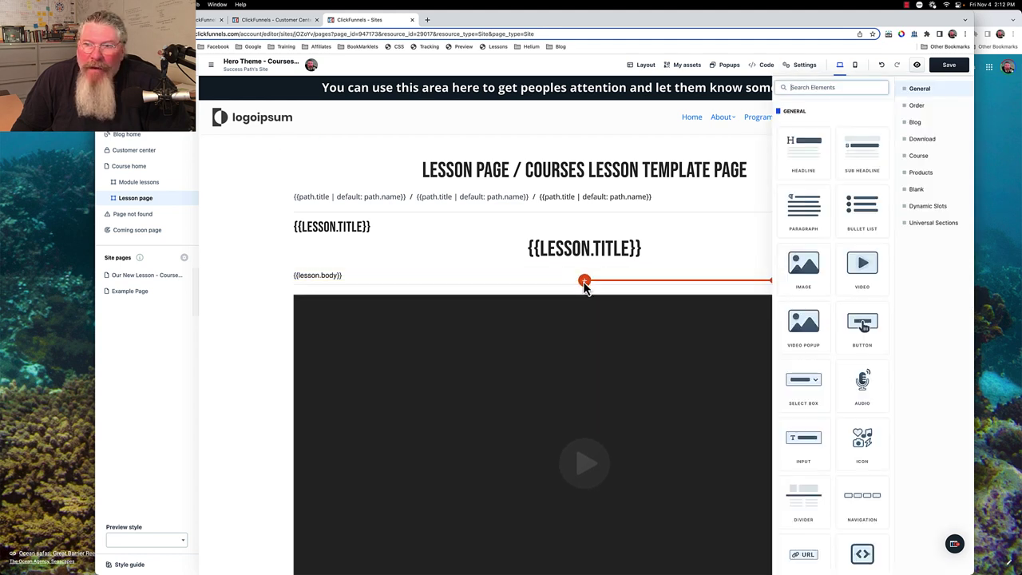
pyautogui.click(843, 87)
pyautogui.write('body')
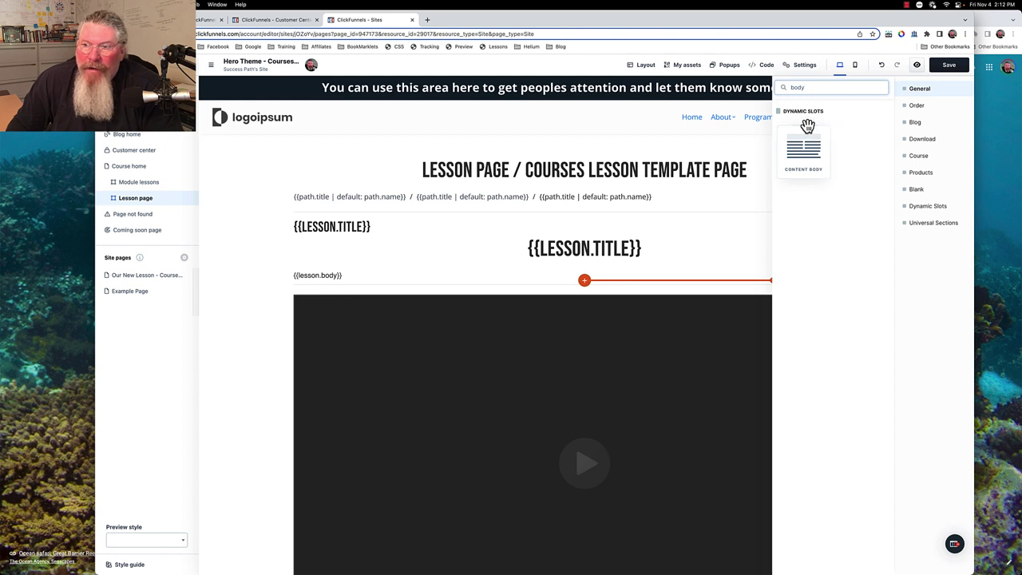
pyautogui.click(923, 209)
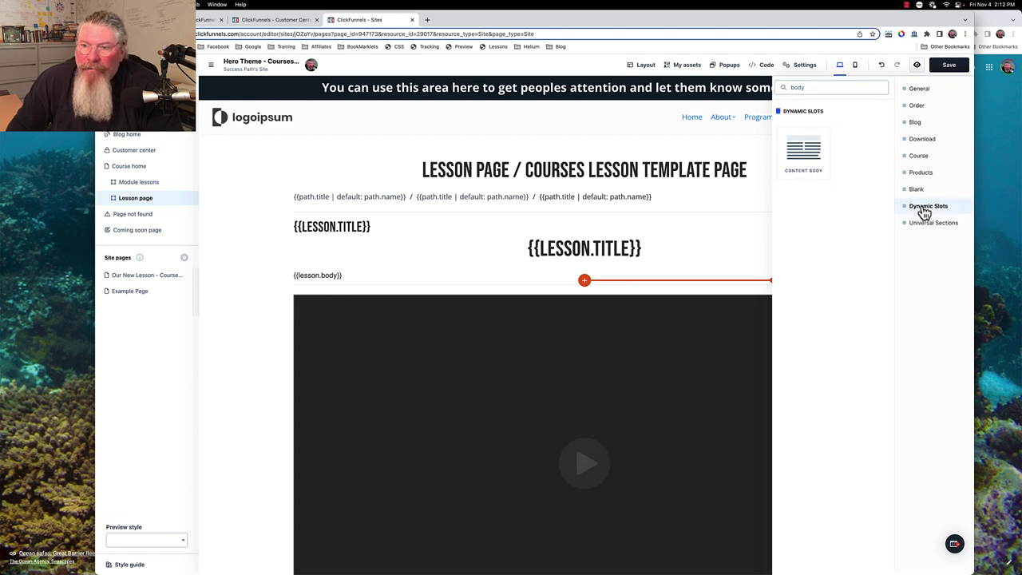
pyautogui.doubleClick(810, 88)
pyautogui.press('BackSpace')
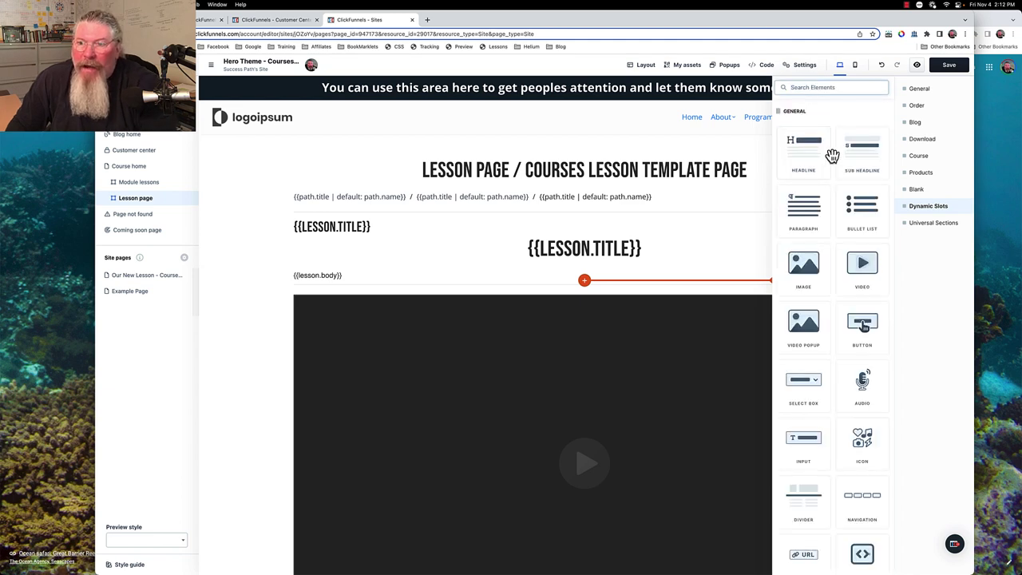
pyautogui.click(920, 208)
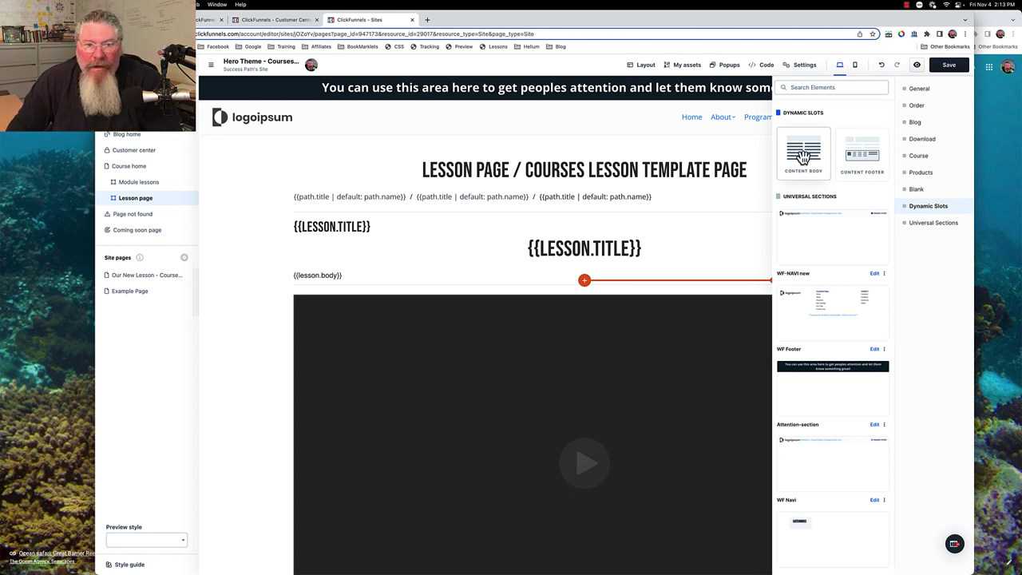
pyautogui.moveTo(803, 158); pyautogui.dragTo(475, 279)
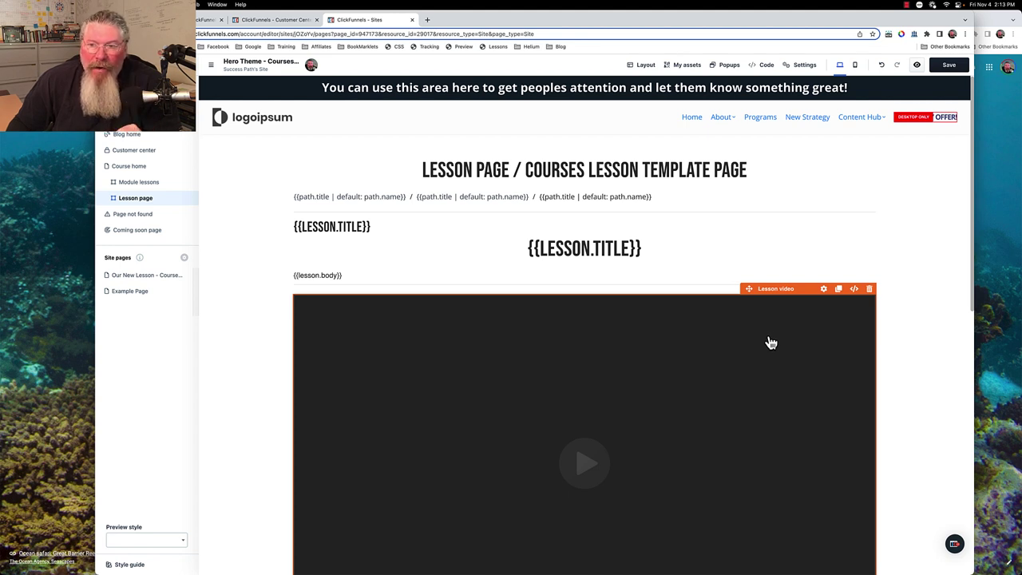
# Step: Browse the General, Blog and Course elements available for insertion below the centred lesson title
pyautogui.click(583, 265)
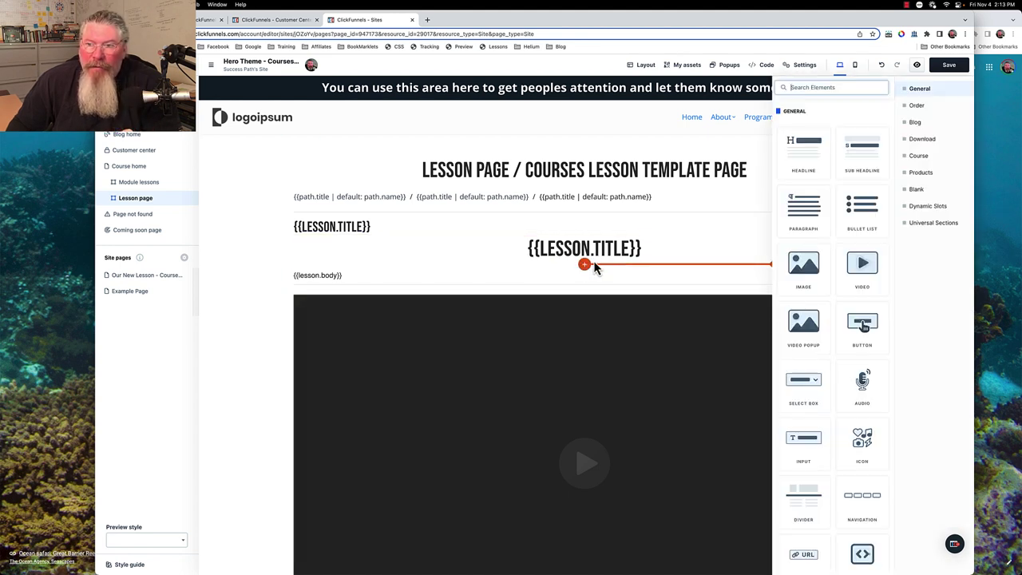
pyautogui.click(919, 157)
pyautogui.scroll(-3, 855, 223)
pyautogui.scroll(-2, 855, 227)
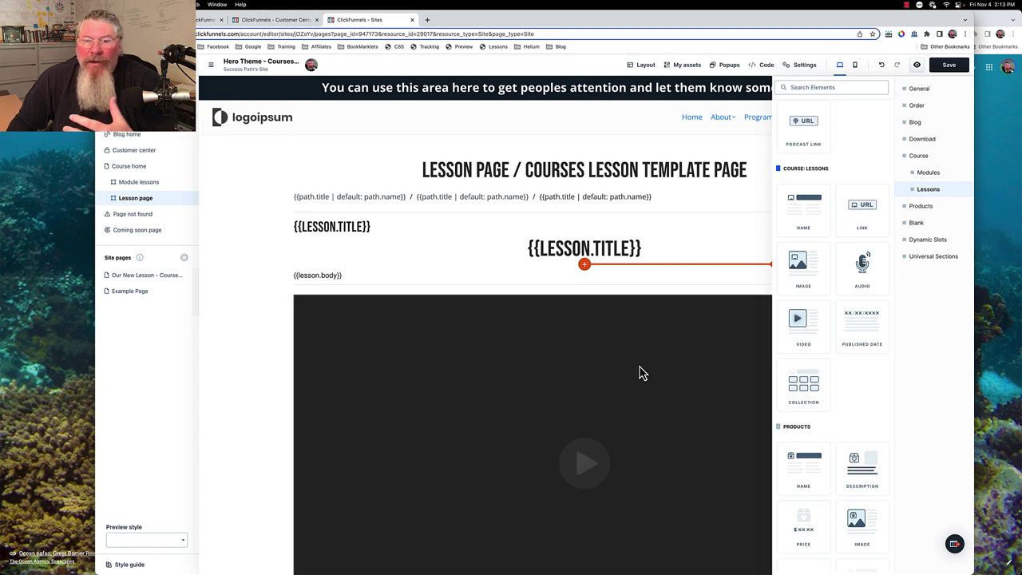
pyautogui.scroll(10, 858, 285)
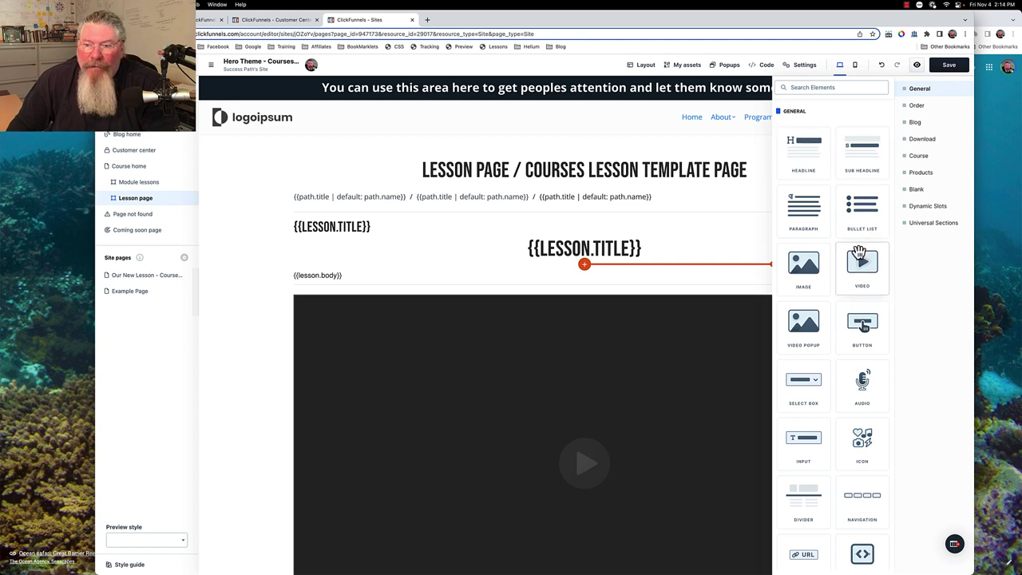
pyautogui.scroll(-1, 839, 279)
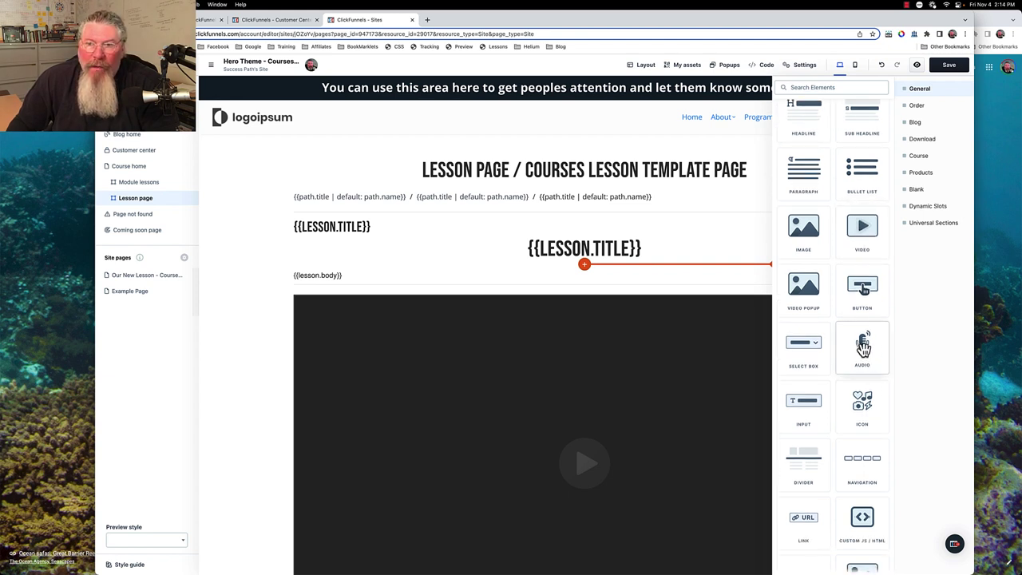
pyautogui.scroll(1, 864, 347)
pyautogui.scroll(-3, 862, 327)
pyautogui.click(915, 121)
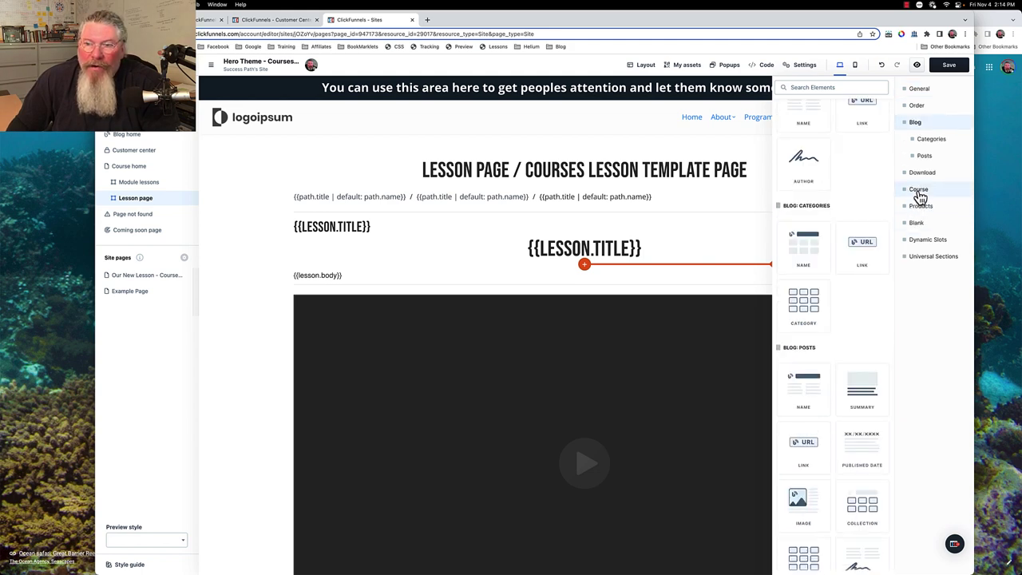
pyautogui.click(918, 192)
pyautogui.scroll(-2, 864, 337)
pyautogui.scroll(-3, 864, 337)
pyautogui.scroll(-1, 863, 337)
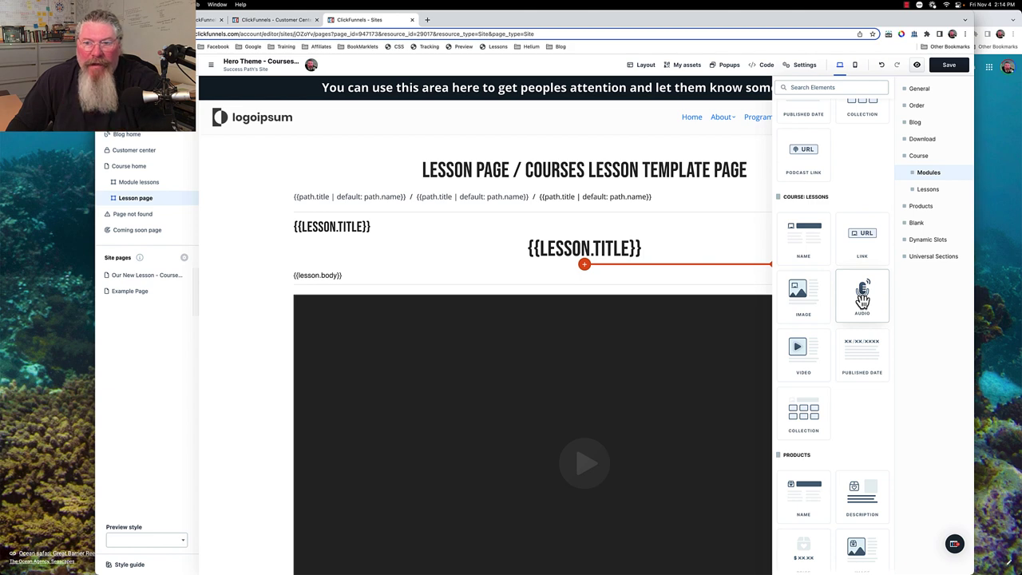
pyautogui.click(712, 321)
# Step: Set the Mark Lesson Complete button's on-click action to "mark complete..."
pyautogui.scroll(-4, 711, 322)
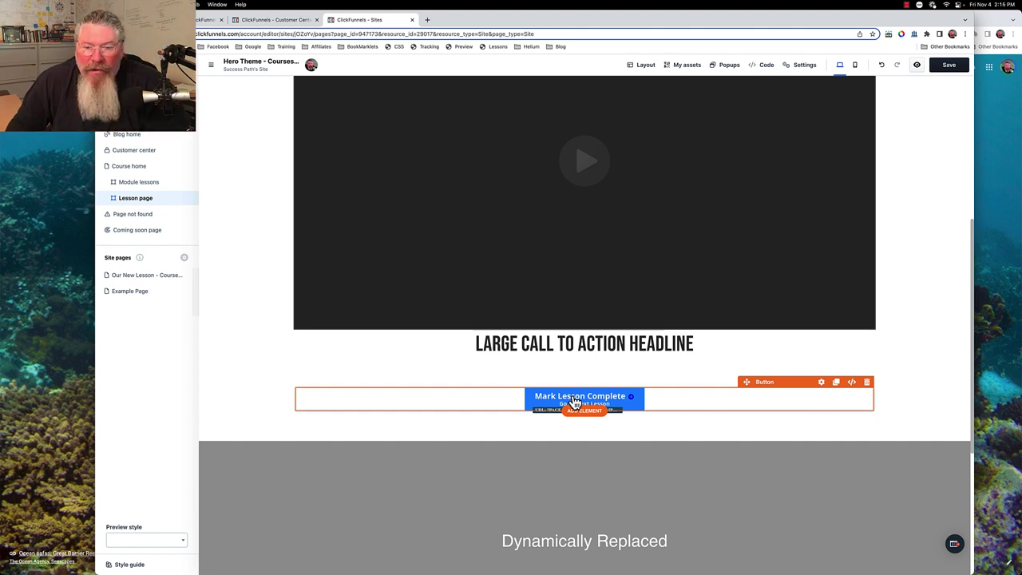
pyautogui.click(574, 399)
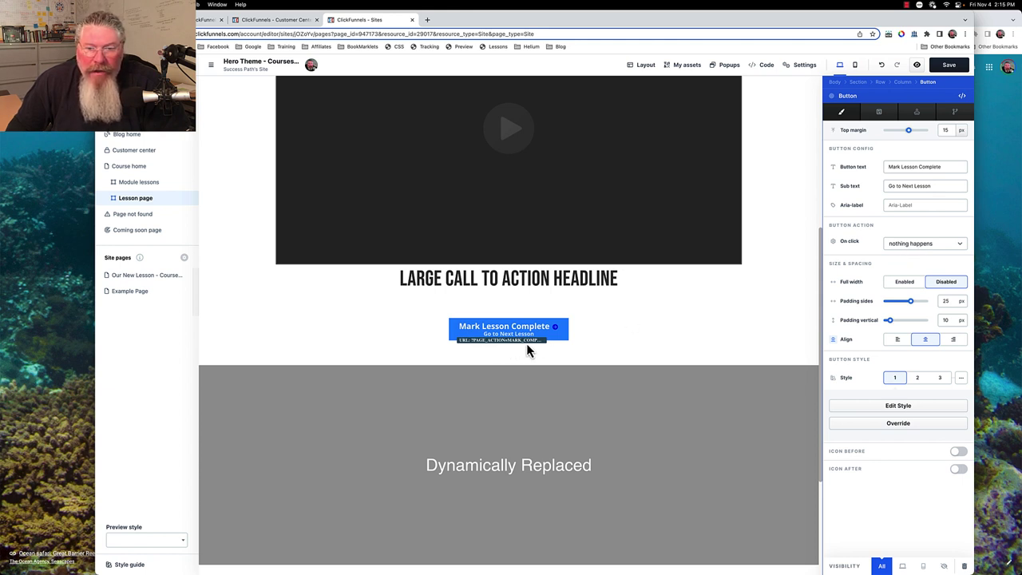
pyautogui.click(900, 250)
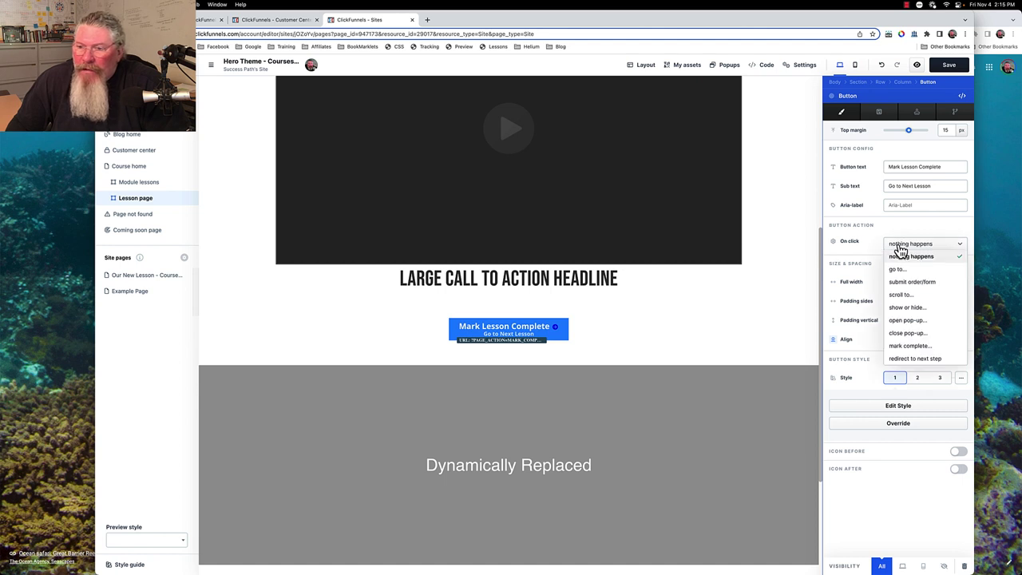
pyautogui.click(915, 346)
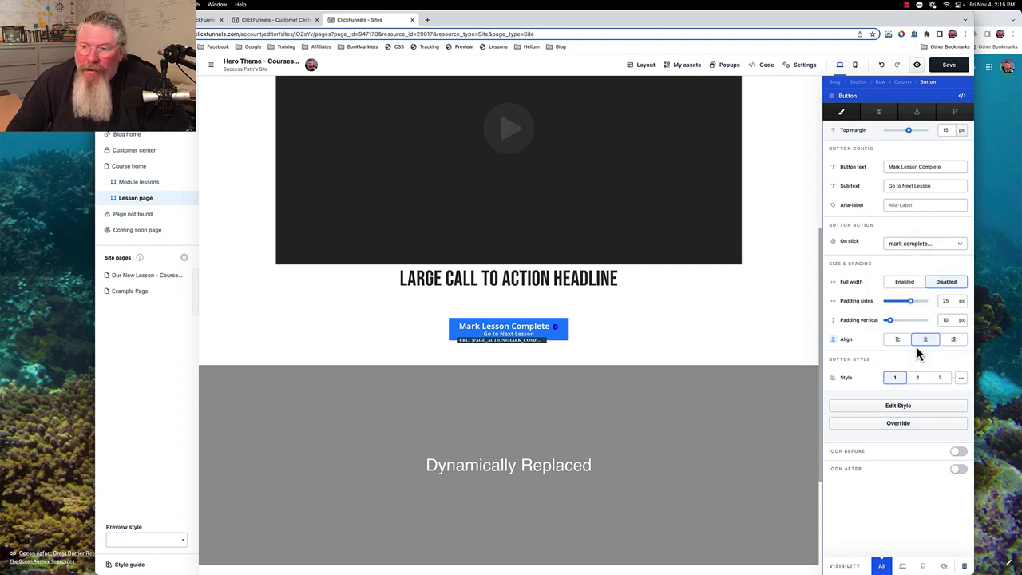
pyautogui.click(595, 317)
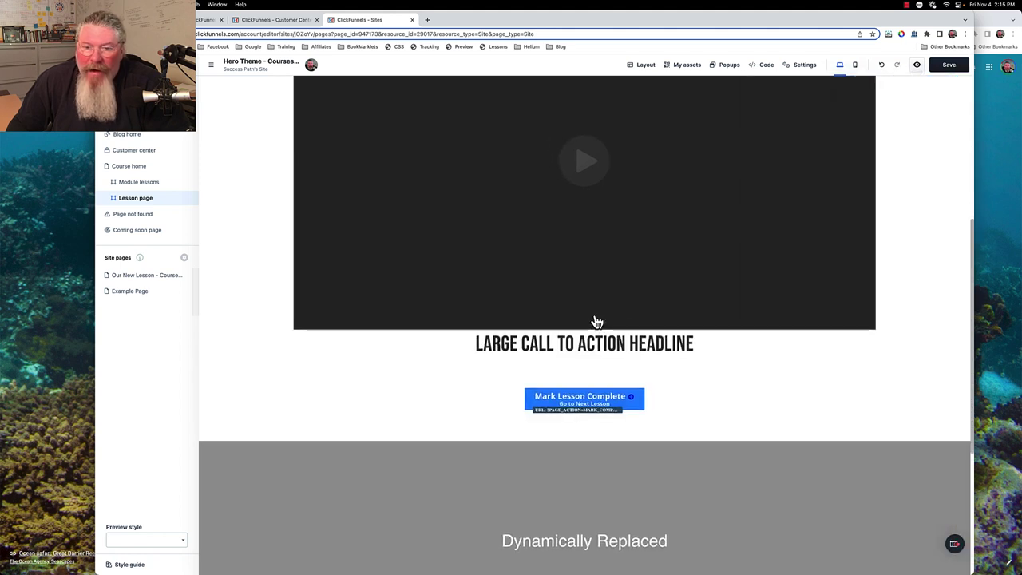
# Step: Review the lesson template from its title and video down to the Content Body section and footer
pyautogui.scroll(-5, 599, 320)
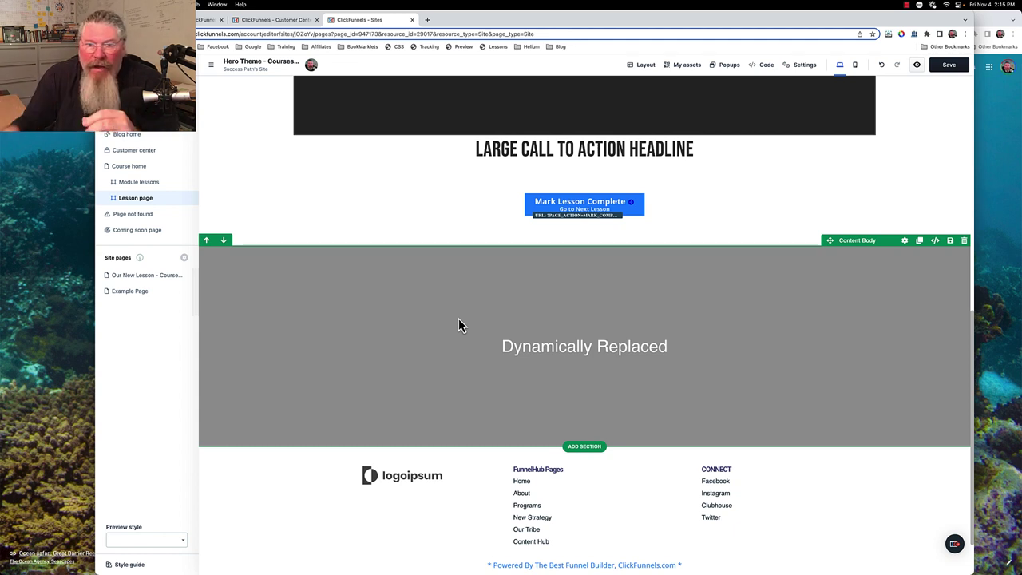
pyautogui.scroll(15, 559, 167)
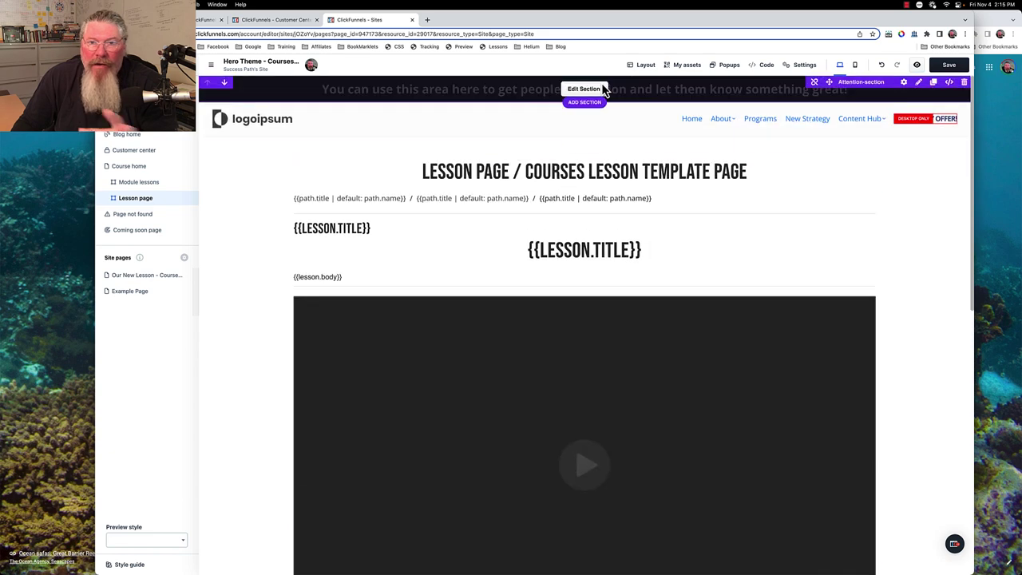
pyautogui.scroll(-5, 786, 327)
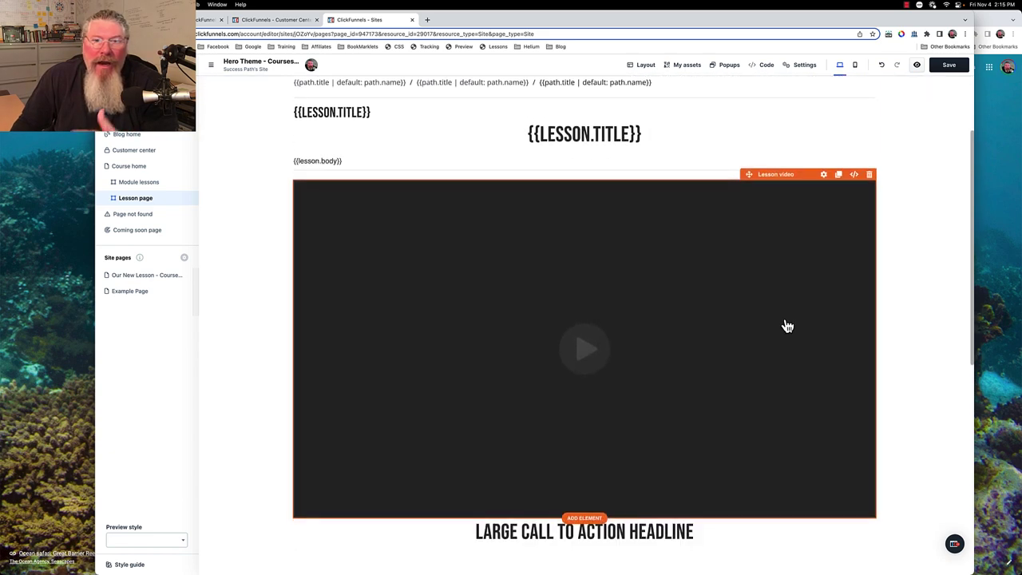
pyautogui.scroll(-9, 787, 326)
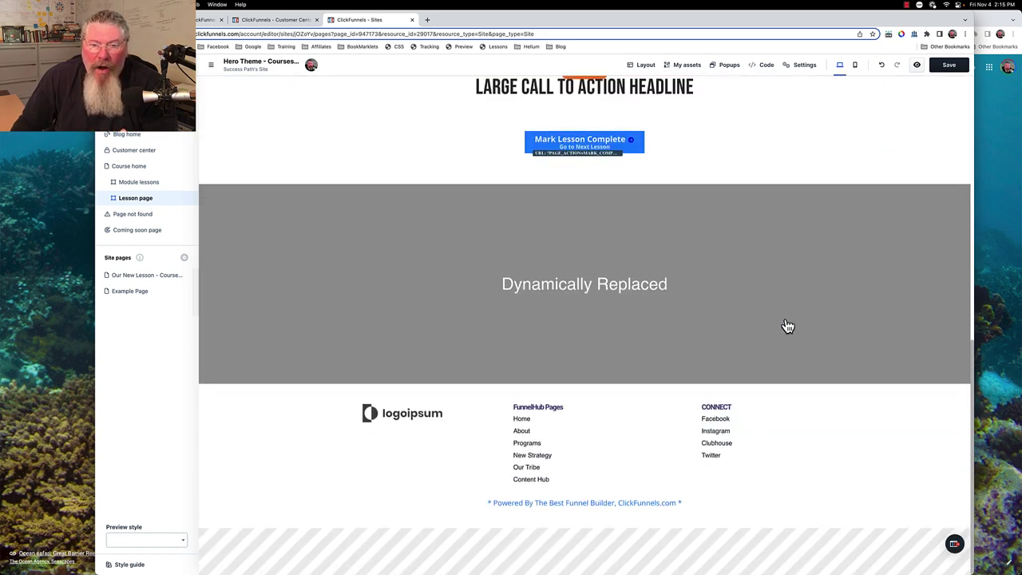
pyautogui.scroll(12, 867, 338)
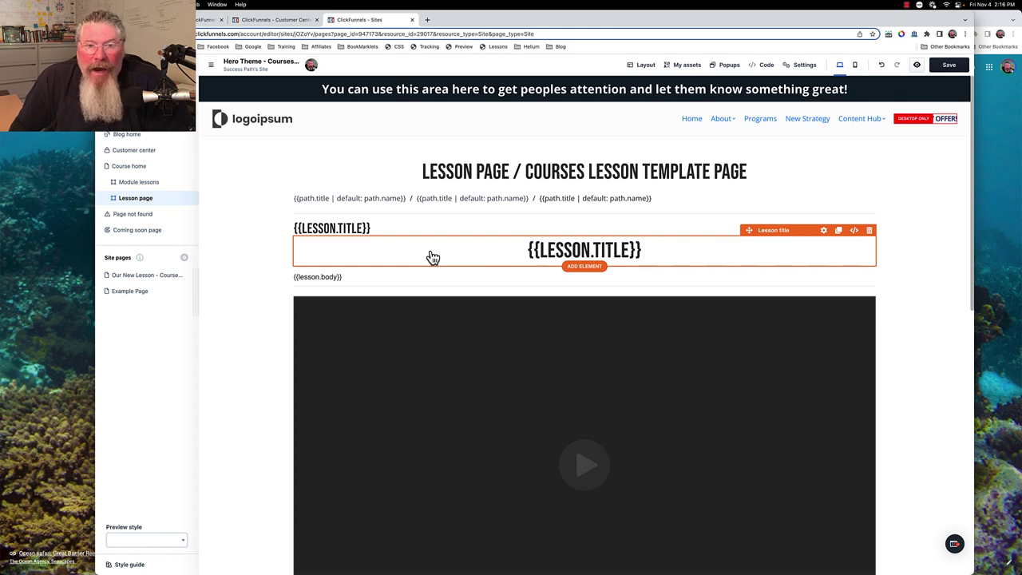
pyautogui.scroll(-10, 432, 256)
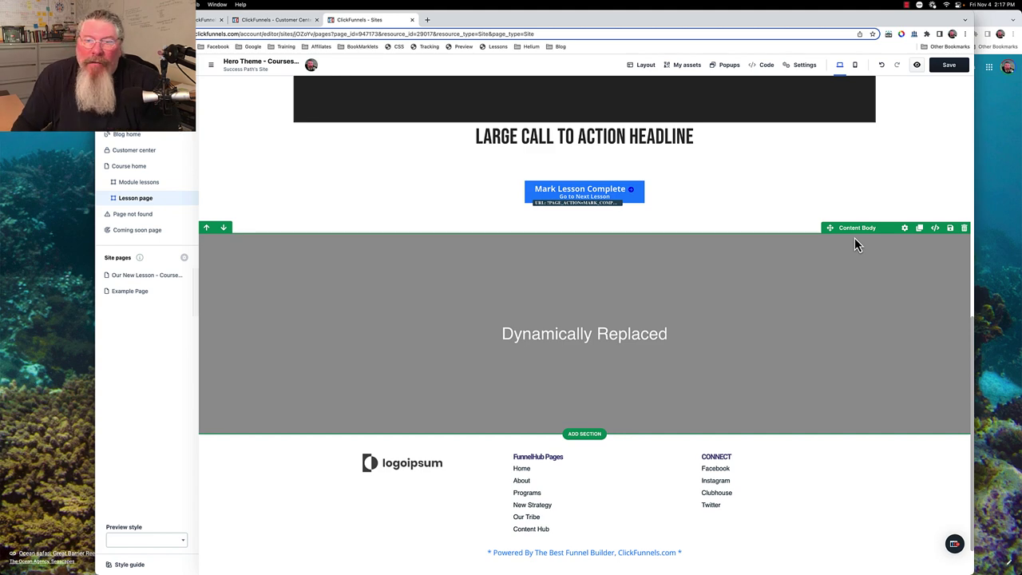
# Step: Browse the Course elements available for insertion below the Mark Lesson Complete button
pyautogui.click(587, 205)
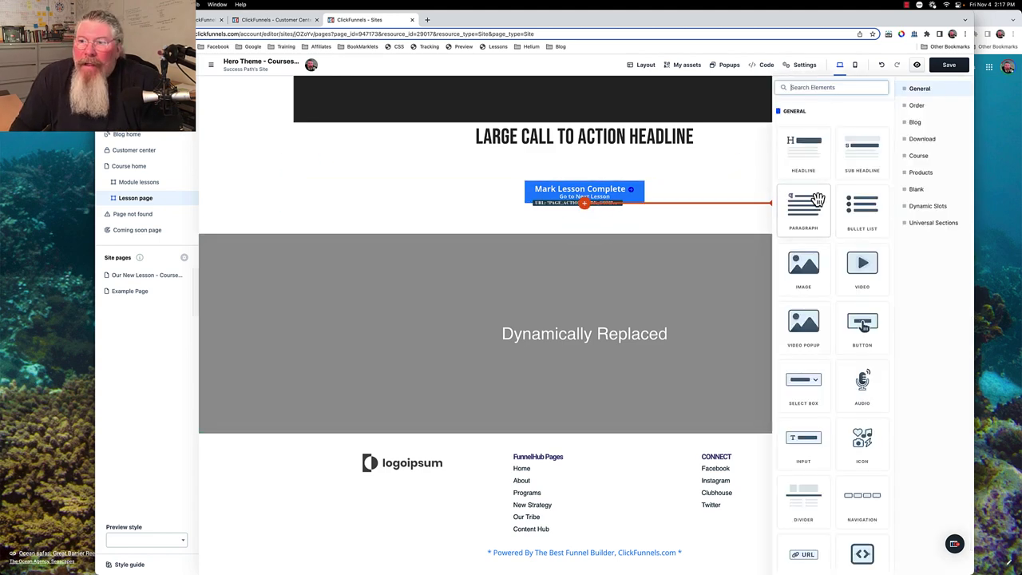
pyautogui.click(916, 156)
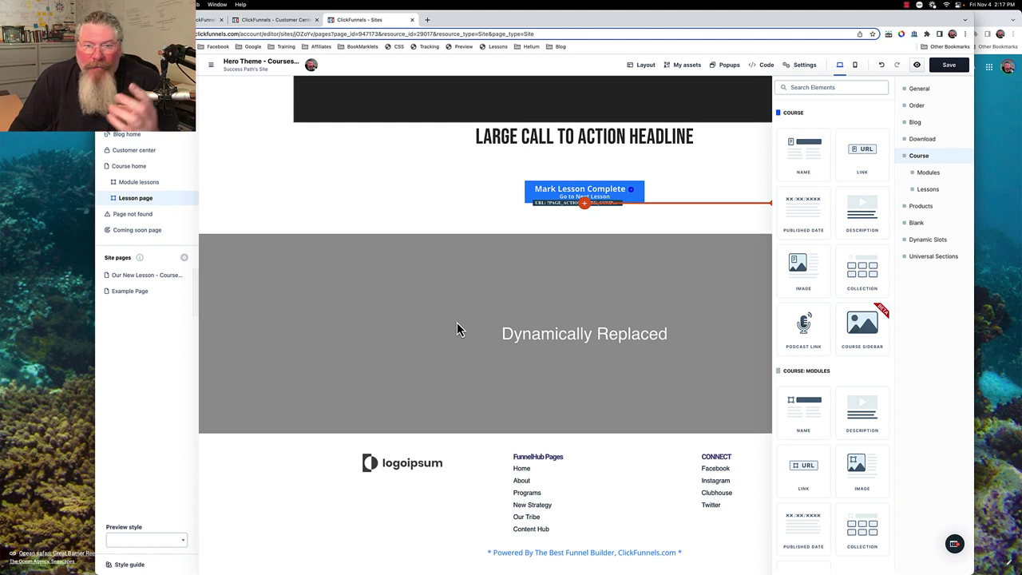
pyautogui.click(513, 301)
pyautogui.click(462, 248)
# Step: Examine the template's lesson title, body and video elements, down to the call-to-action headline and Mark Lesson Complete button
pyautogui.scroll(3, 381, 187)
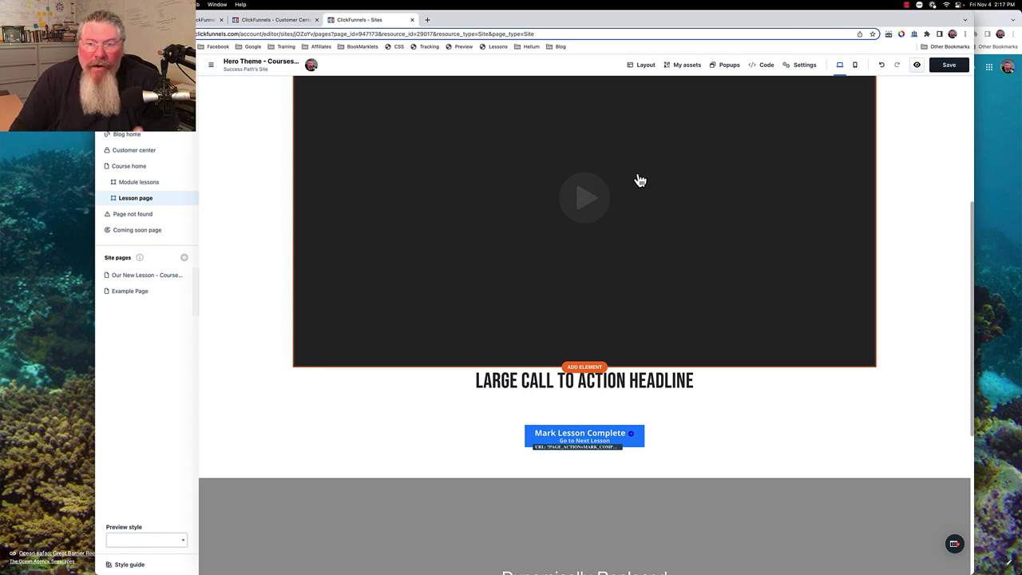
pyautogui.scroll(10, 708, 210)
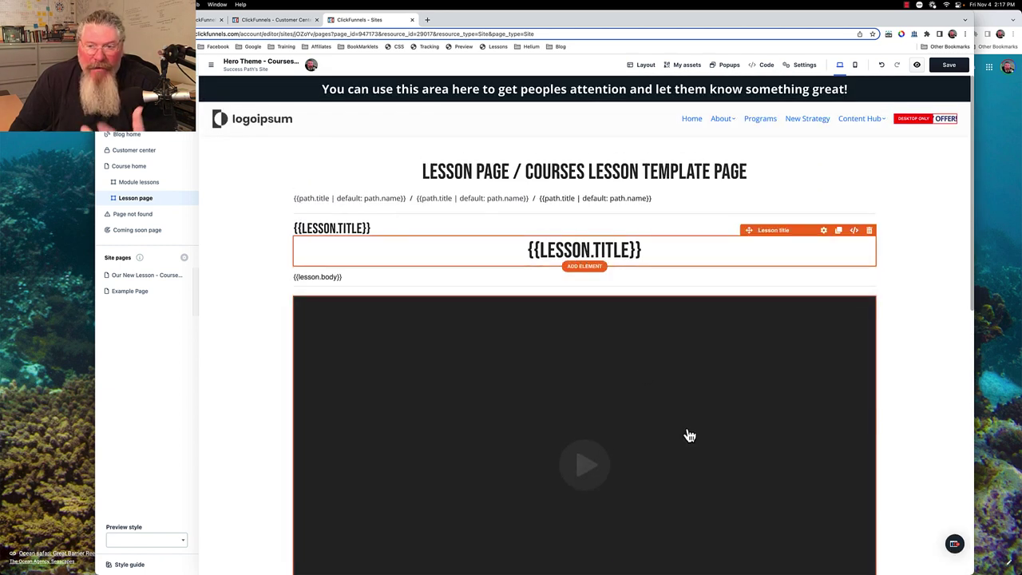
pyautogui.scroll(-3, 686, 434)
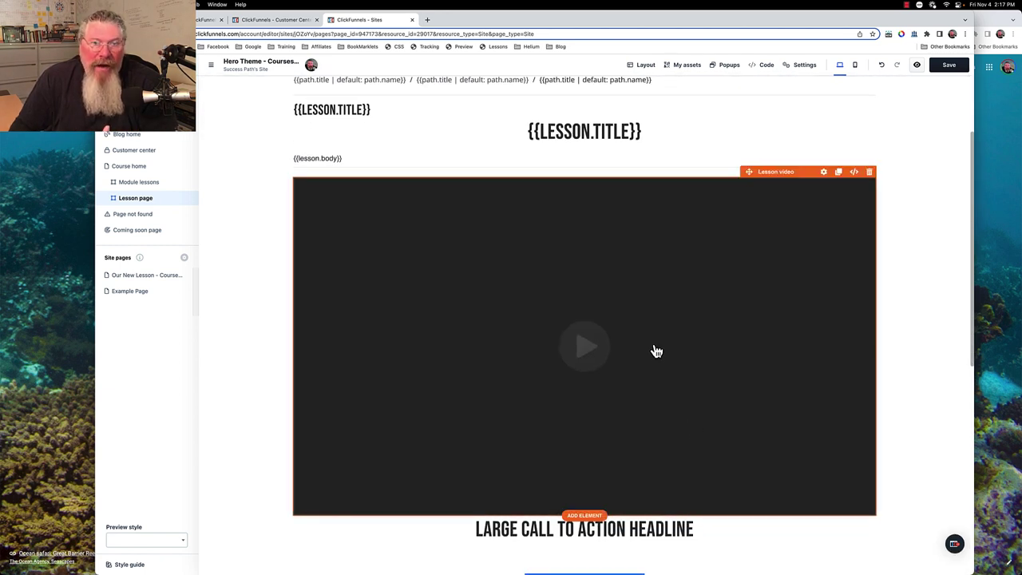
pyautogui.scroll(-3, 655, 349)
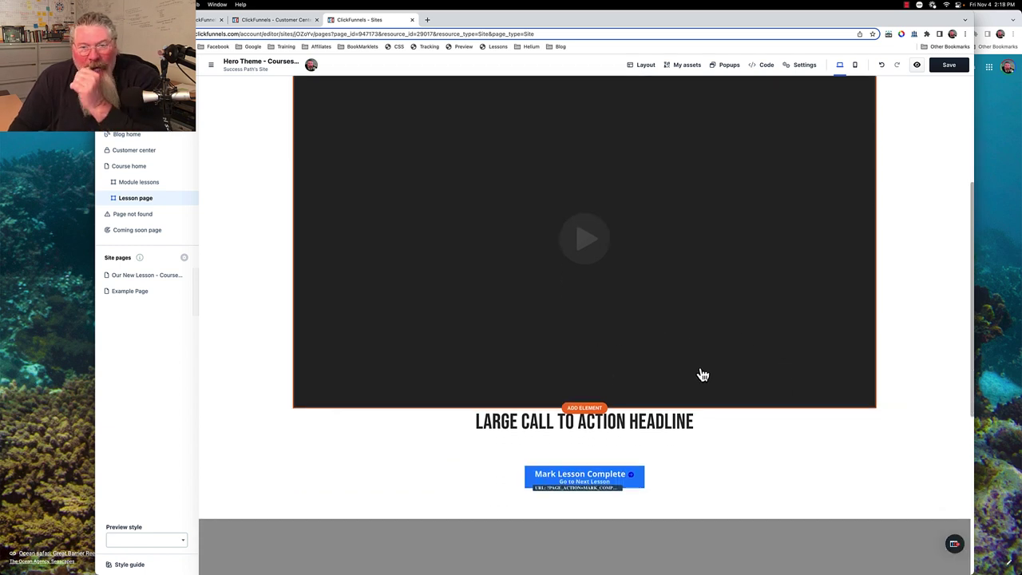
pyautogui.scroll(-6, 529, 315)
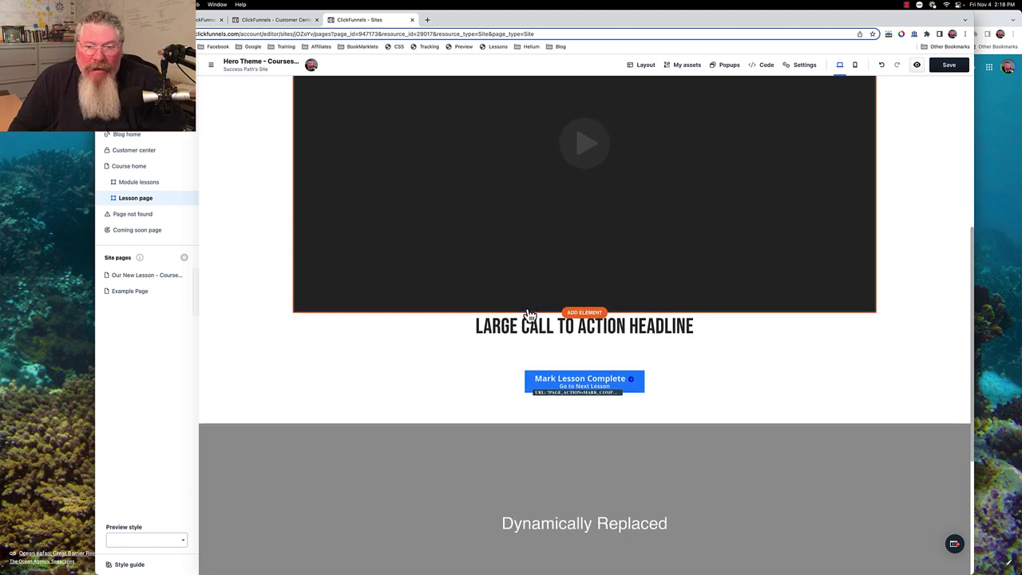